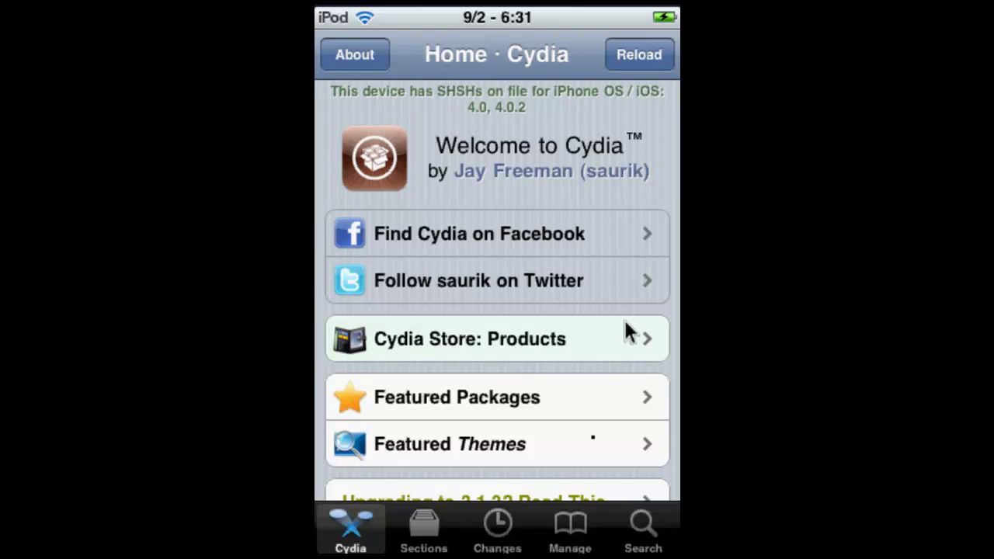
Search Cydia for 'yx' and open the yxflash package.
{"action": "left_click", "coordinate": [656, 532]}
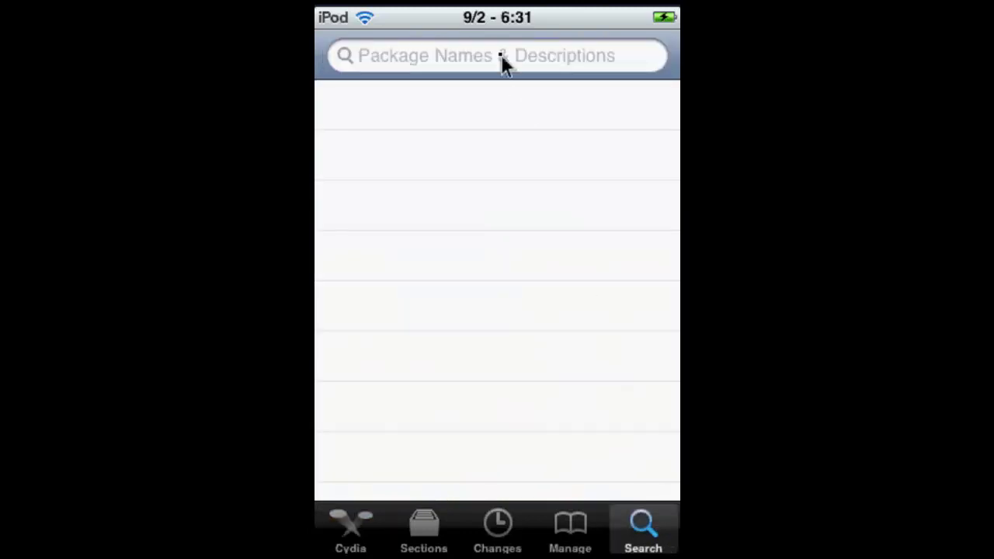
{"action": "left_click", "coordinate": [500, 56]}
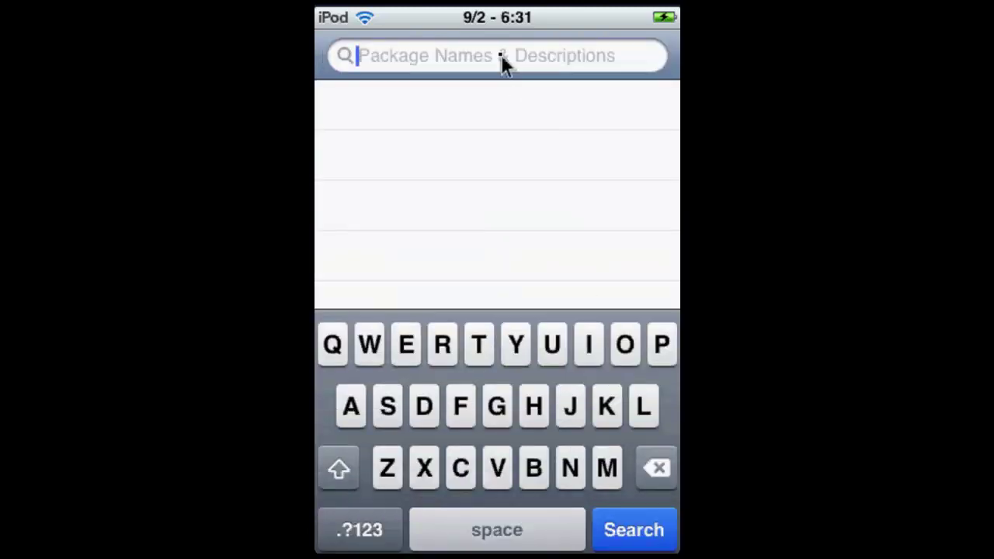
{"action": "type", "text": "y"}
{"action": "key", "text": "Return"}
{"action": "type", "text": "x"}
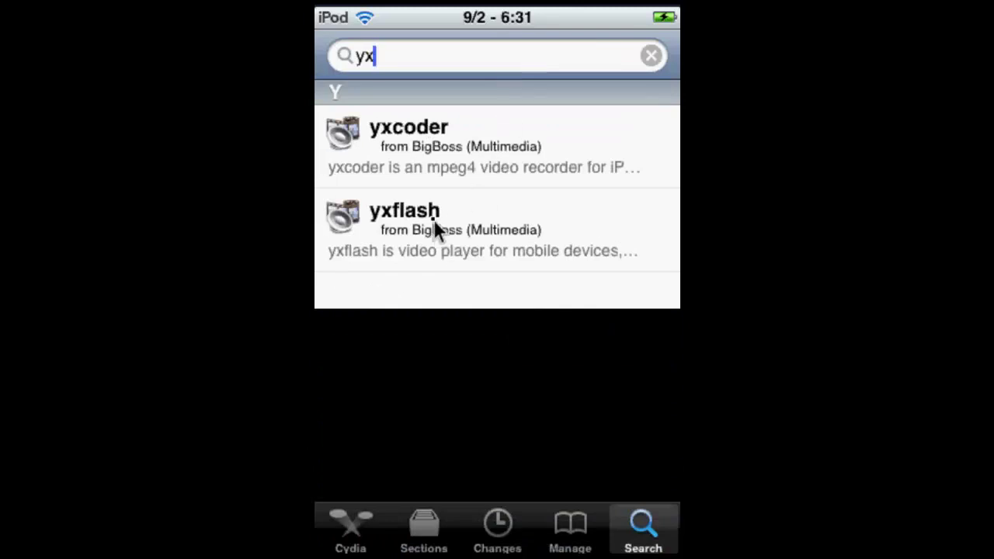
{"action": "left_click", "coordinate": [416, 230]}
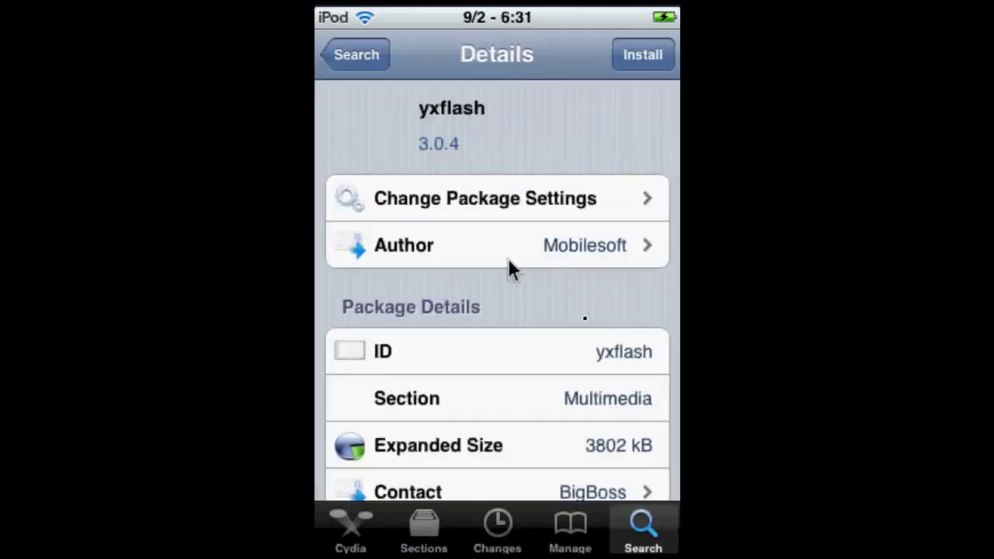
Read through the yxflash 3.0.4 Details page and scroll back to the top.
{"action": "scroll", "coordinate": [564, 438], "scroll_direction": "down", "scroll_amount": 2}
{"action": "left_click_drag", "start_coordinate": [564, 438], "coordinate": [484, 406]}
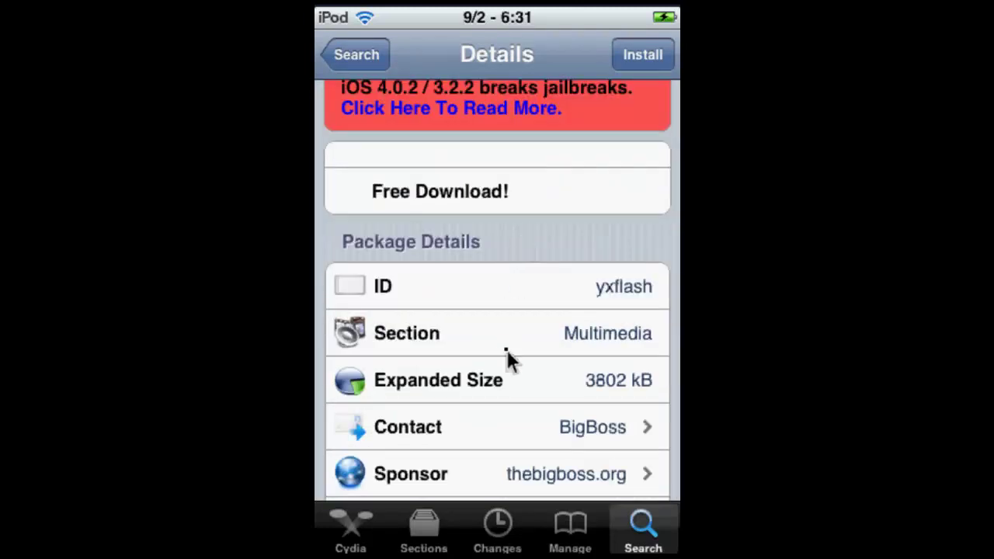
{"action": "left_click_drag", "start_coordinate": [527, 221], "coordinate": [554, 20]}
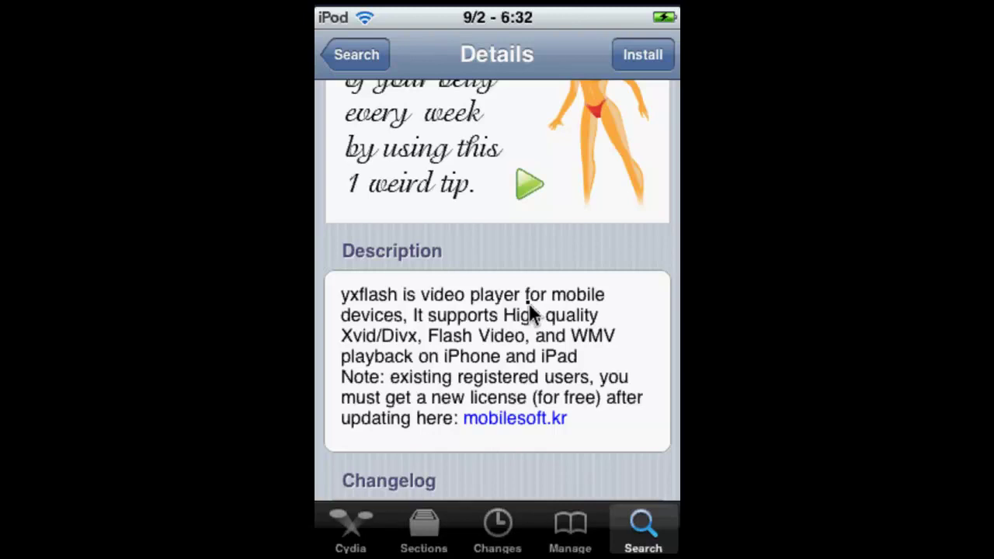
{"action": "scroll", "coordinate": [532, 317], "scroll_direction": "up", "scroll_amount": 5}
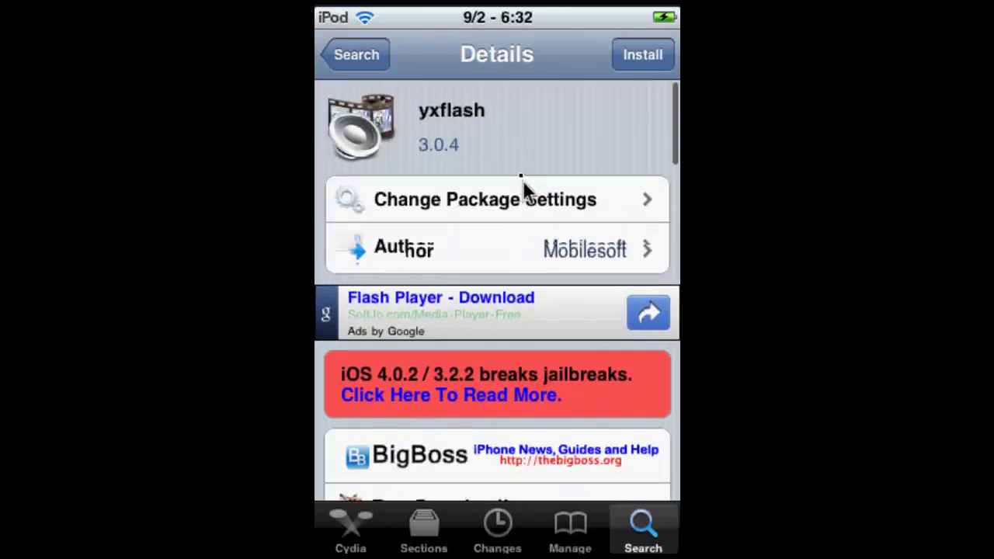
Install and confirm yxflash 3.0.4, return to Cydia, then exit to the home screen.
{"action": "left_click", "coordinate": [638, 64]}
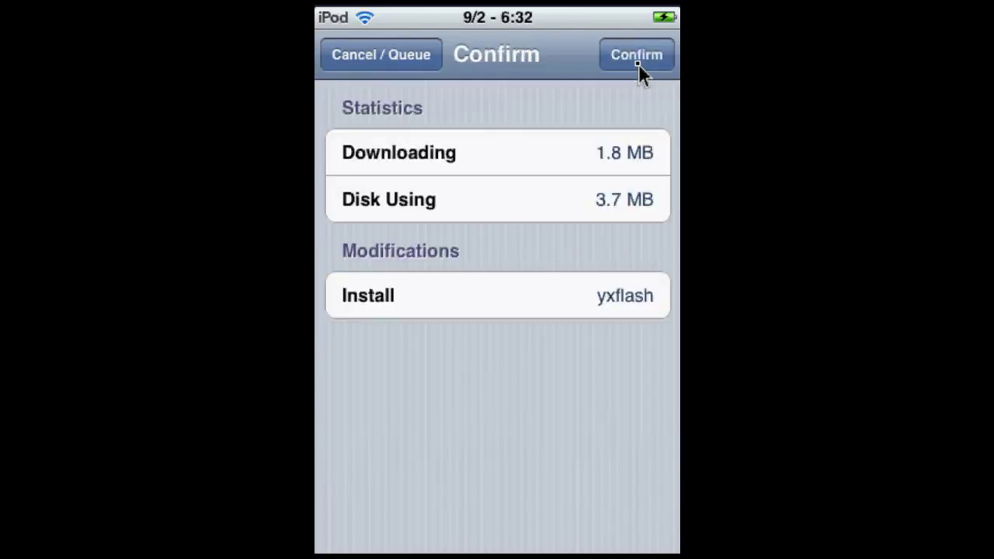
{"action": "left_click", "coordinate": [636, 61]}
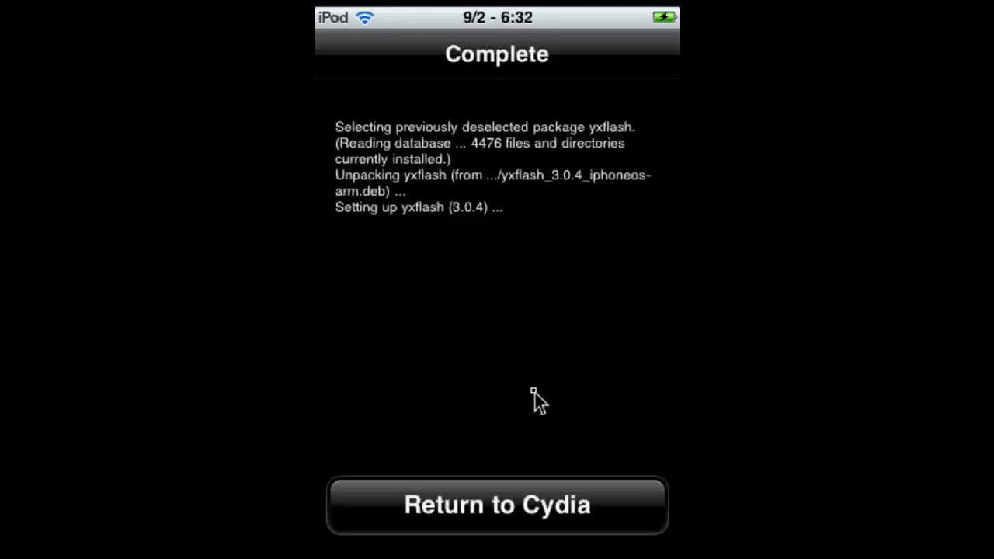
{"action": "left_click", "coordinate": [513, 499]}
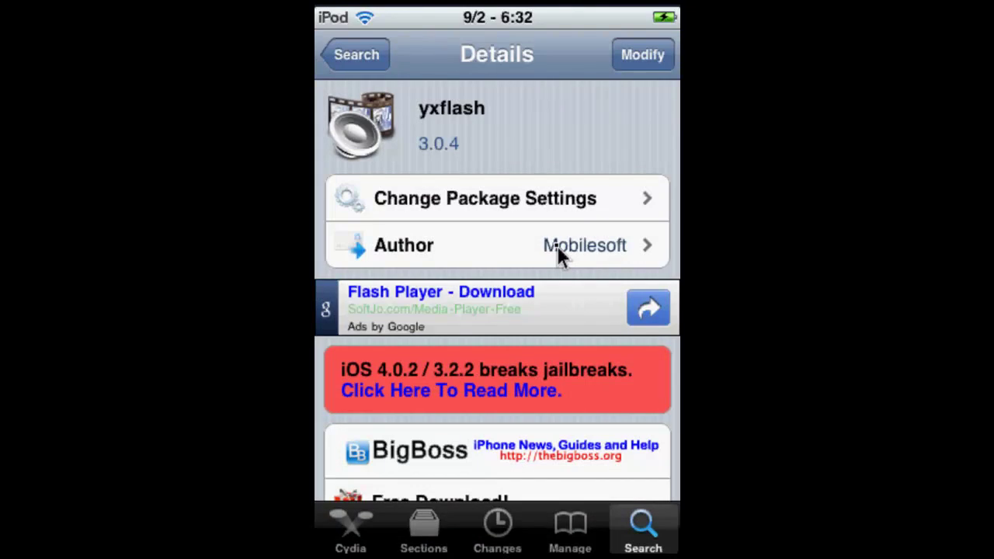
{"action": "key", "text": "Home"}
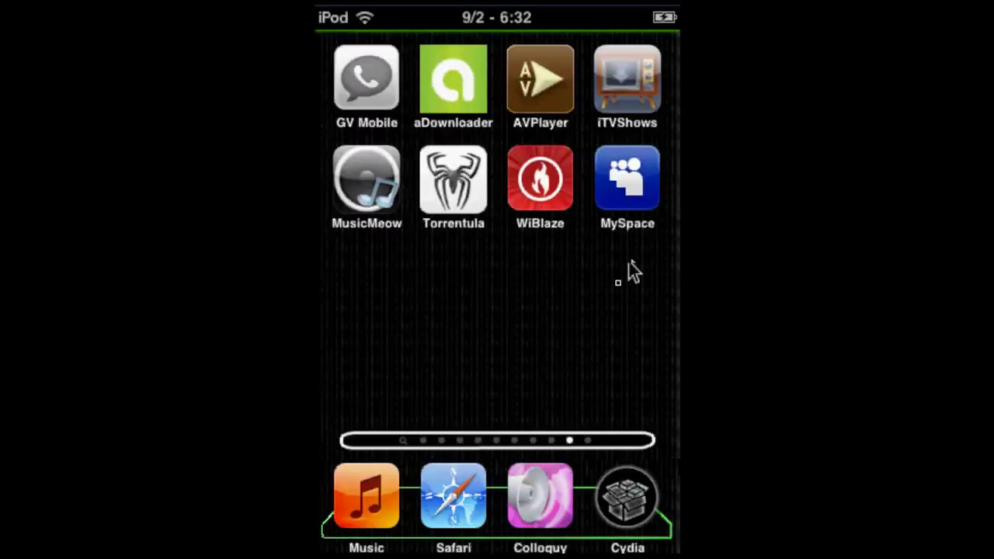
Swipe to the home screen page showing the yxflash icon.
{"action": "left_click_drag", "start_coordinate": [621, 290], "coordinate": [326, 309]}
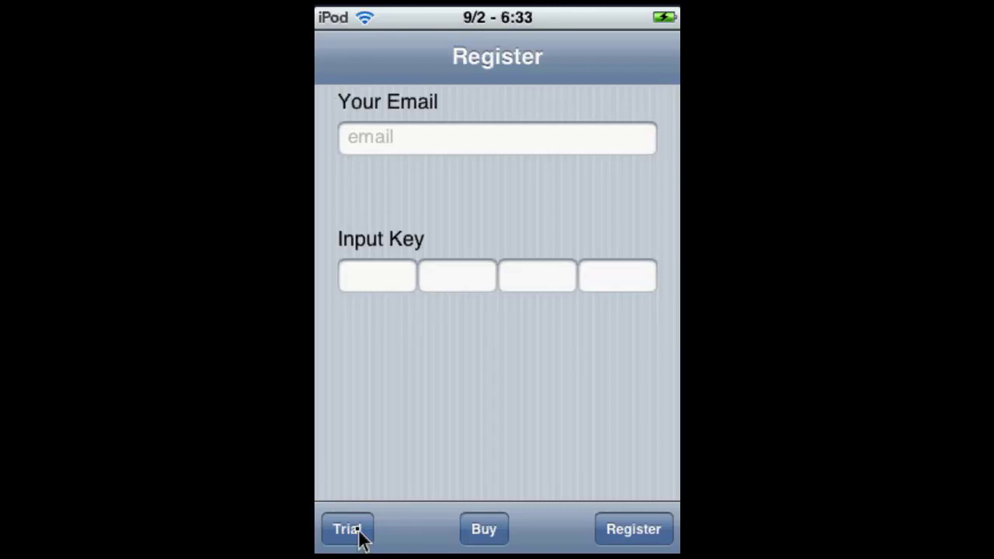
Start the yxflash trial, view Settings under More, then show the empty Playlist.
{"action": "left_click", "coordinate": [358, 536]}
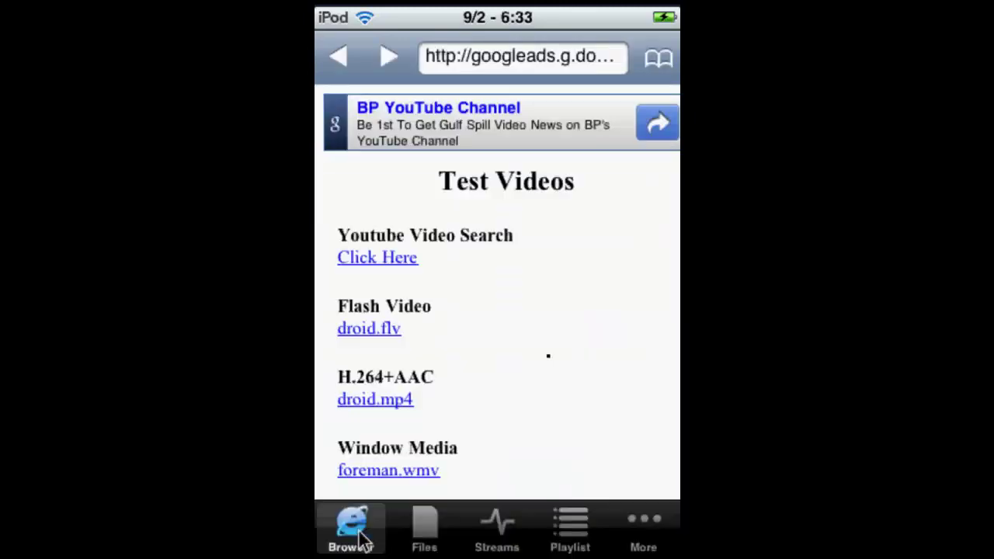
{"action": "left_click", "coordinate": [646, 544]}
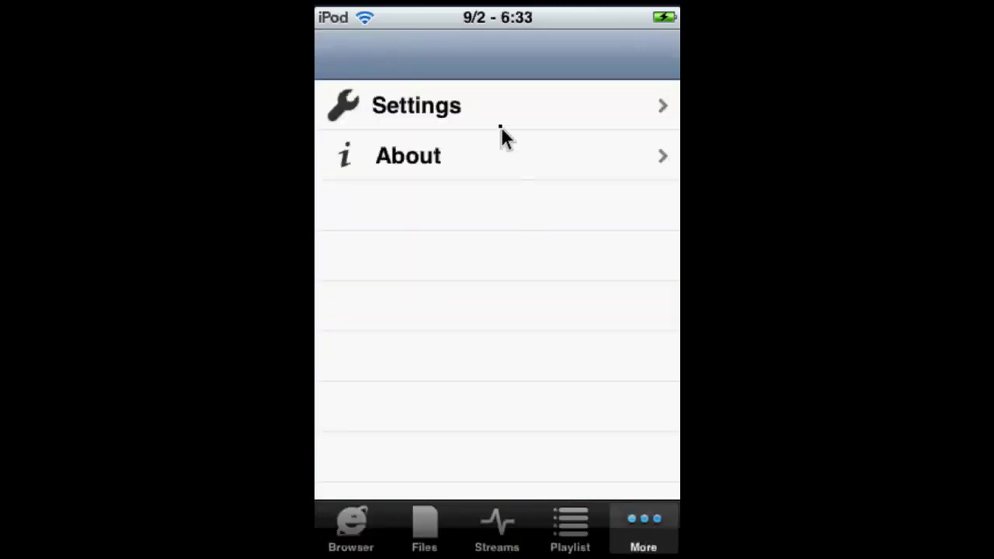
{"action": "left_click", "coordinate": [501, 126]}
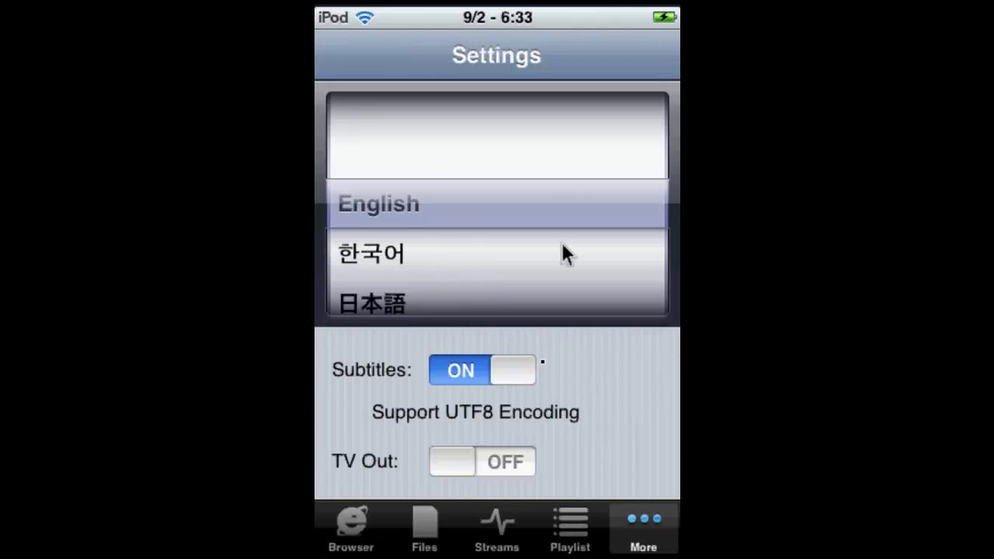
{"action": "left_click", "coordinate": [563, 537]}
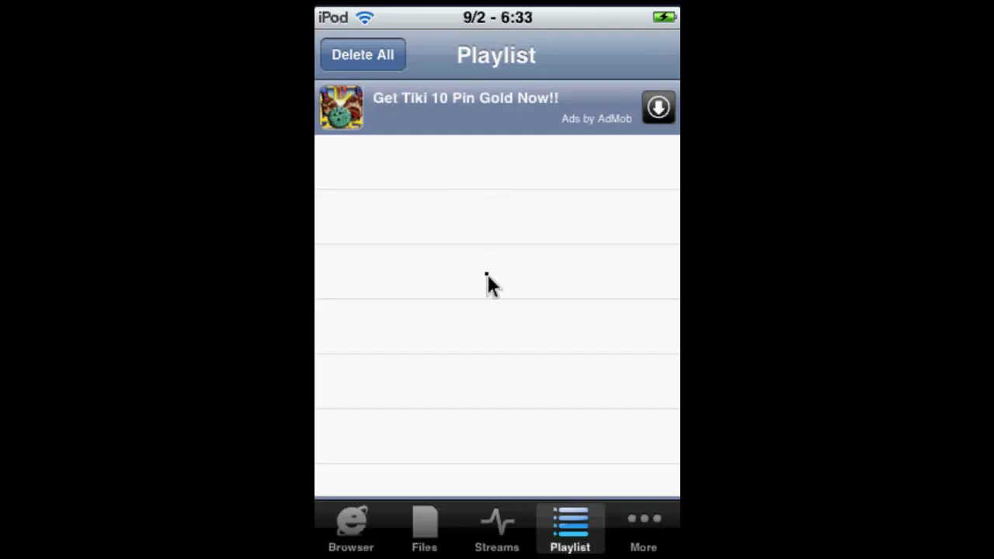
Move past Streams to the Files tab and scroll the /var/mobile/Media folder list.
{"action": "left_click", "coordinate": [496, 535]}
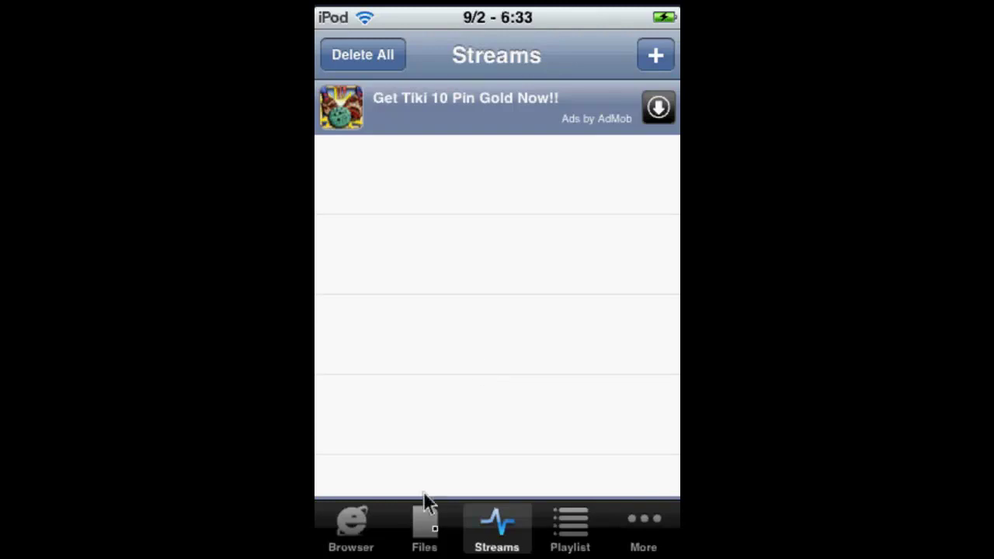
{"action": "left_click", "coordinate": [435, 540]}
{"action": "left_click_drag", "start_coordinate": [505, 401], "coordinate": [506, 243]}
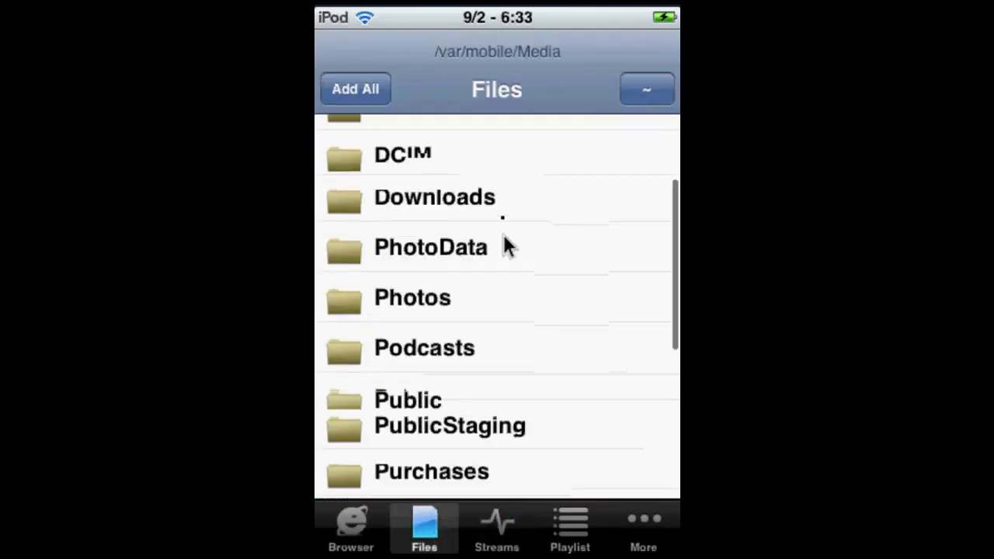
{"action": "left_click_drag", "start_coordinate": [546, 448], "coordinate": [551, 288]}
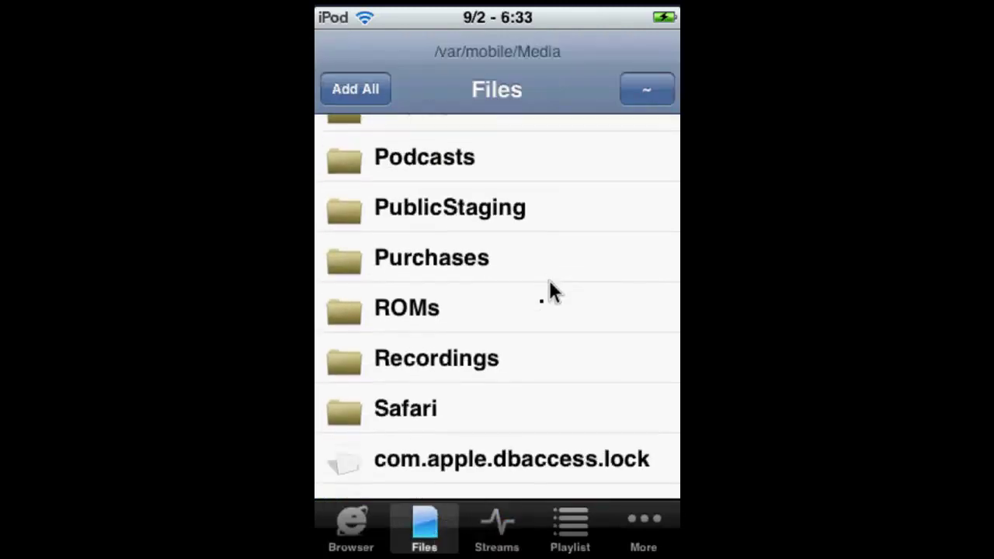
{"action": "left_click_drag", "start_coordinate": [533, 395], "coordinate": [558, 279]}
{"action": "left_click_drag", "start_coordinate": [532, 370], "coordinate": [548, 543]}
{"action": "left_click_drag", "start_coordinate": [521, 284], "coordinate": [521, 492]}
{"action": "left_click_drag", "start_coordinate": [536, 339], "coordinate": [510, 329]}
Check the Downloads folder, holding only manifest.plist, and go back to Media.
{"action": "left_click", "coordinate": [510, 328]}
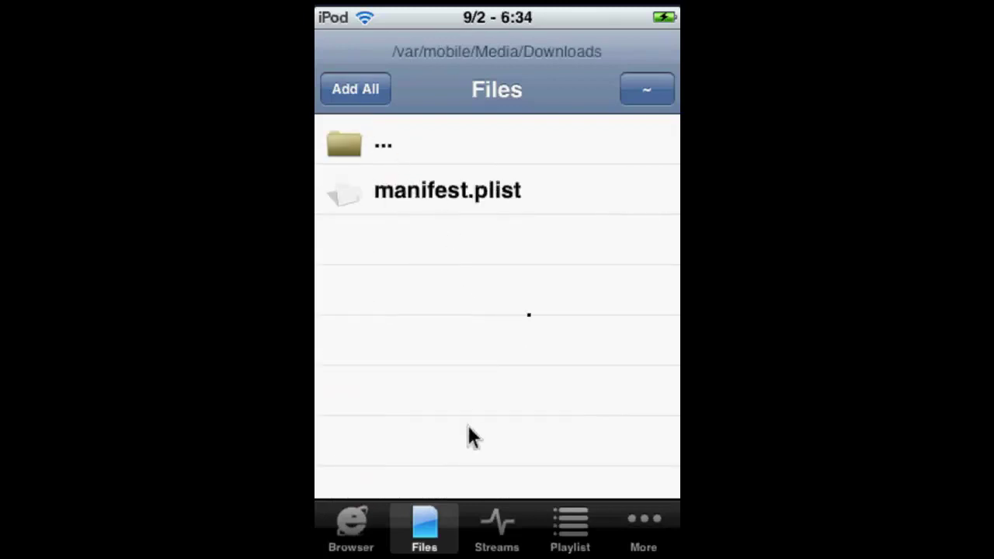
{"action": "left_click", "coordinate": [649, 97]}
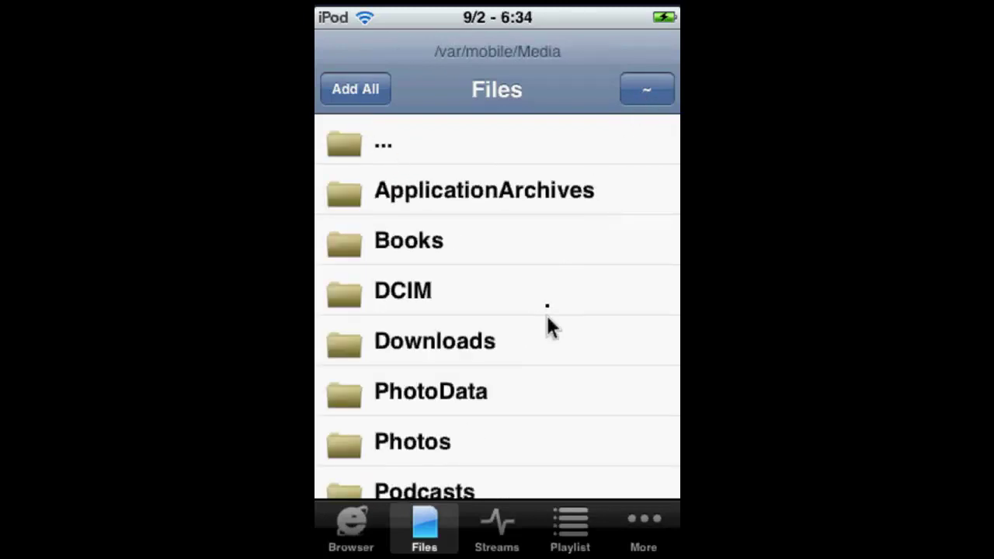
{"action": "left_click_drag", "start_coordinate": [548, 328], "coordinate": [553, 177]}
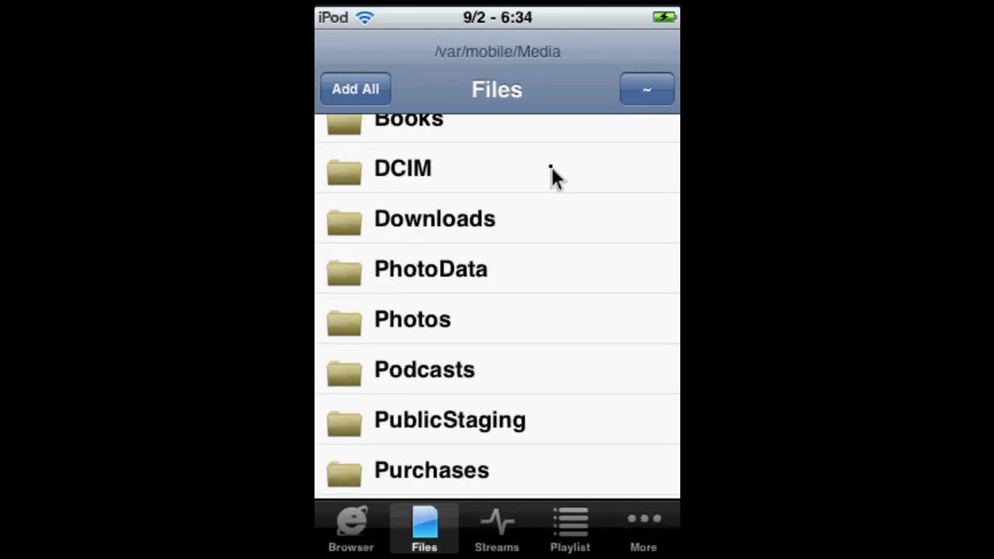
{"action": "right_click", "coordinate": [551, 177]}
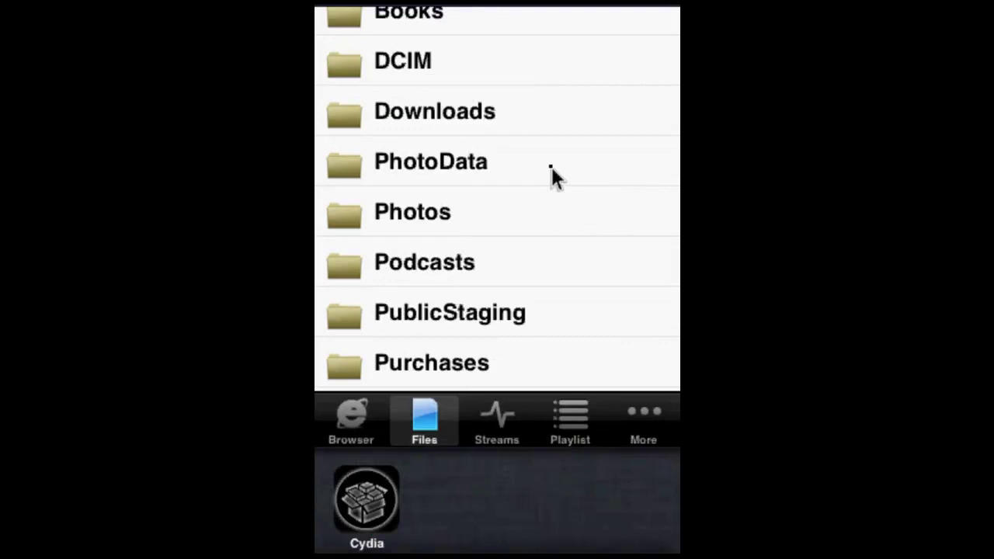
{"action": "left_click", "coordinate": [551, 177]}
{"action": "middle_click", "coordinate": [551, 177]}
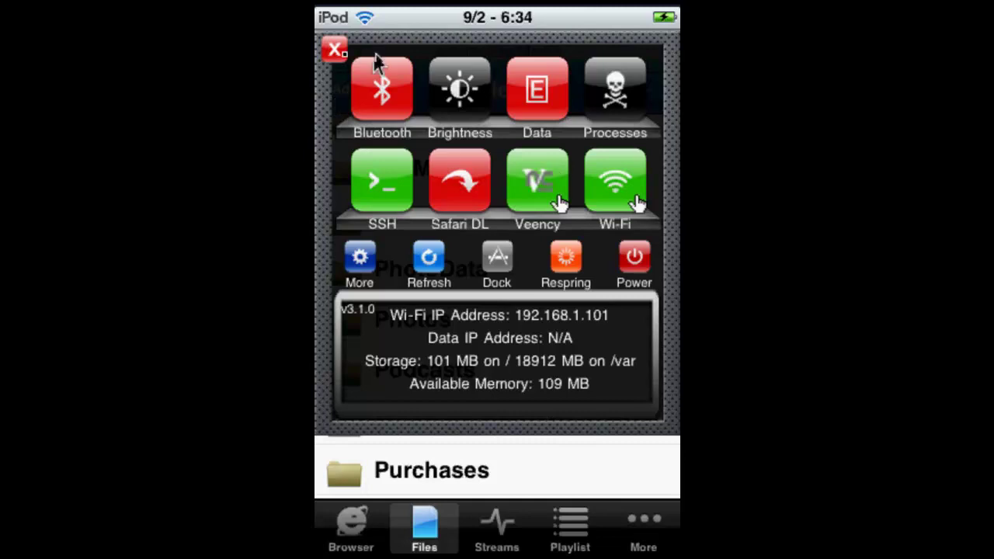
{"action": "left_click", "coordinate": [340, 54]}
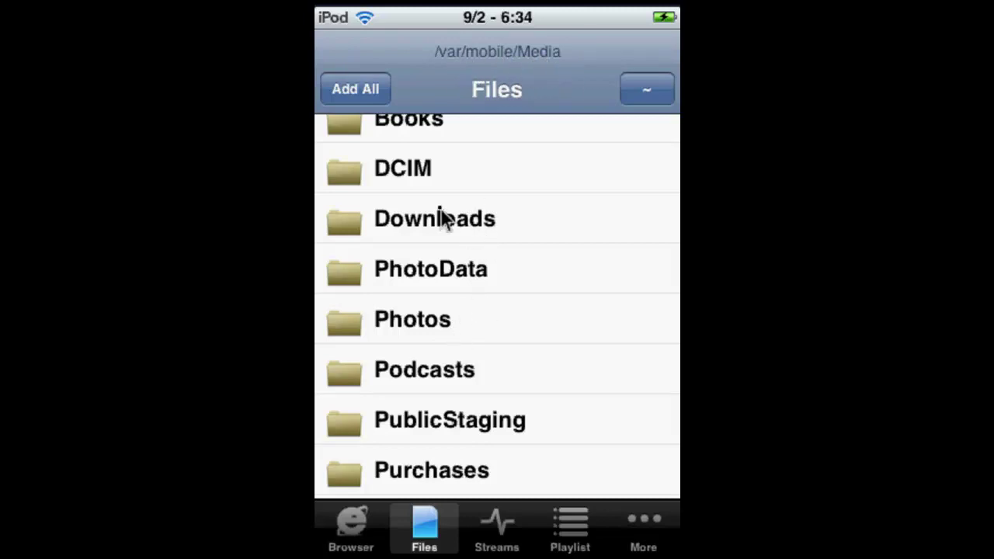
Show the Test Videos page in the Browser tab and select its address bar.
{"action": "left_click", "coordinate": [363, 534]}
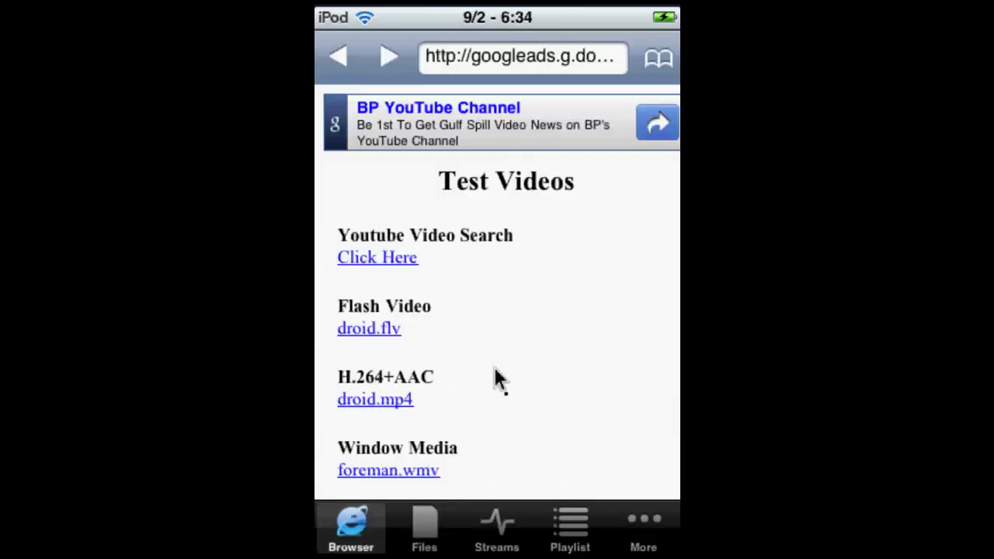
{"action": "left_click_drag", "start_coordinate": [494, 372], "coordinate": [518, 279]}
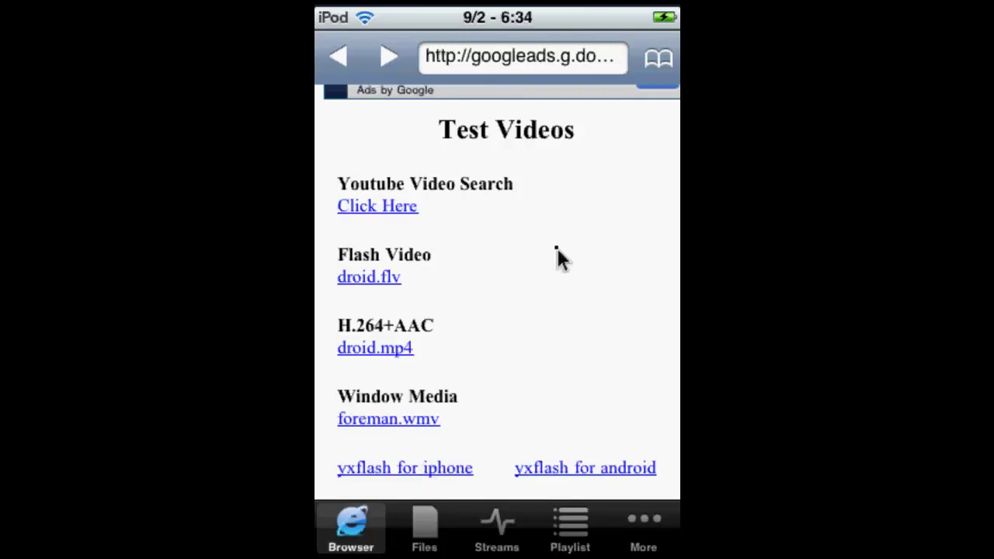
{"action": "left_click", "coordinate": [515, 60]}
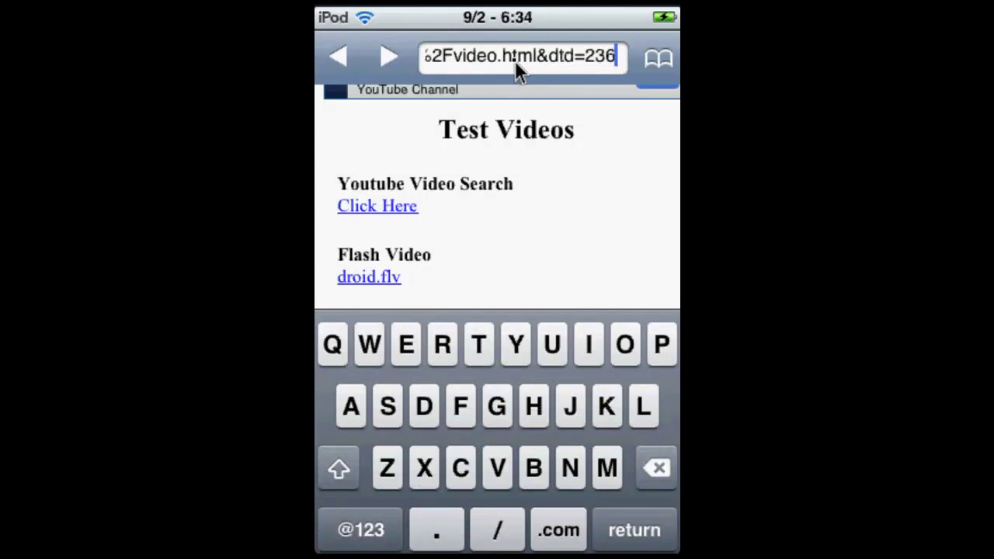
Relaunch yxflash from the home screen, skip registration, and return to its Browser.
{"action": "key", "text": "Home"}
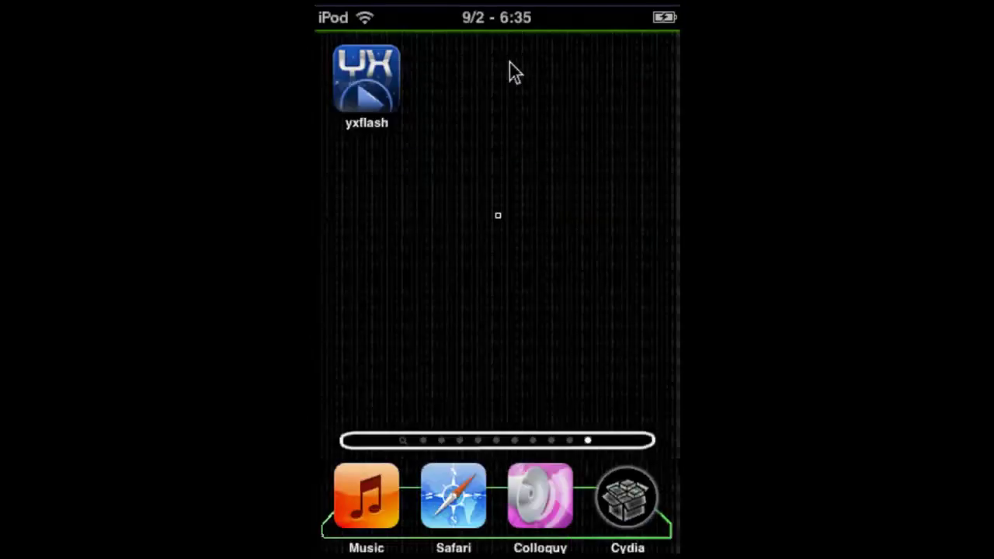
{"action": "key", "text": "Home"}
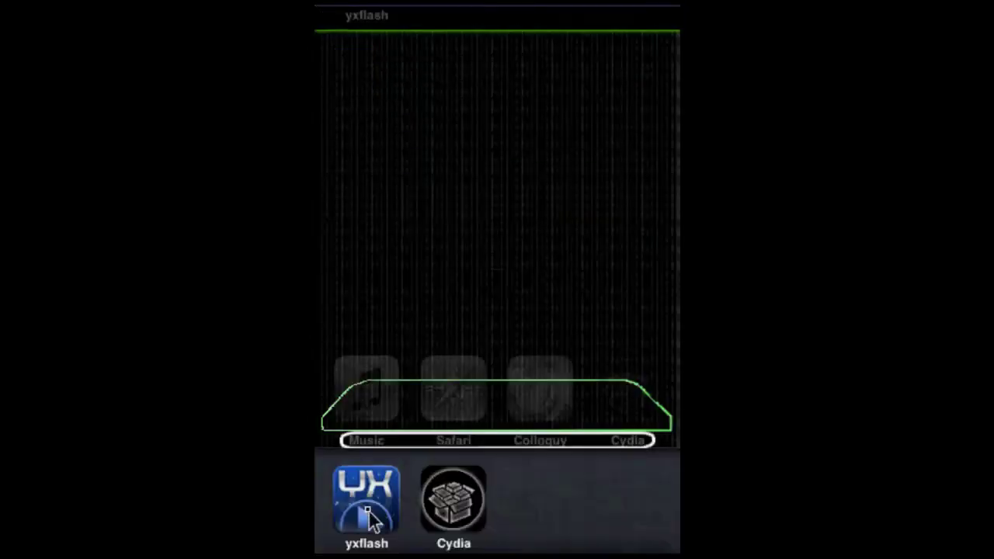
{"action": "left_click", "coordinate": [371, 521]}
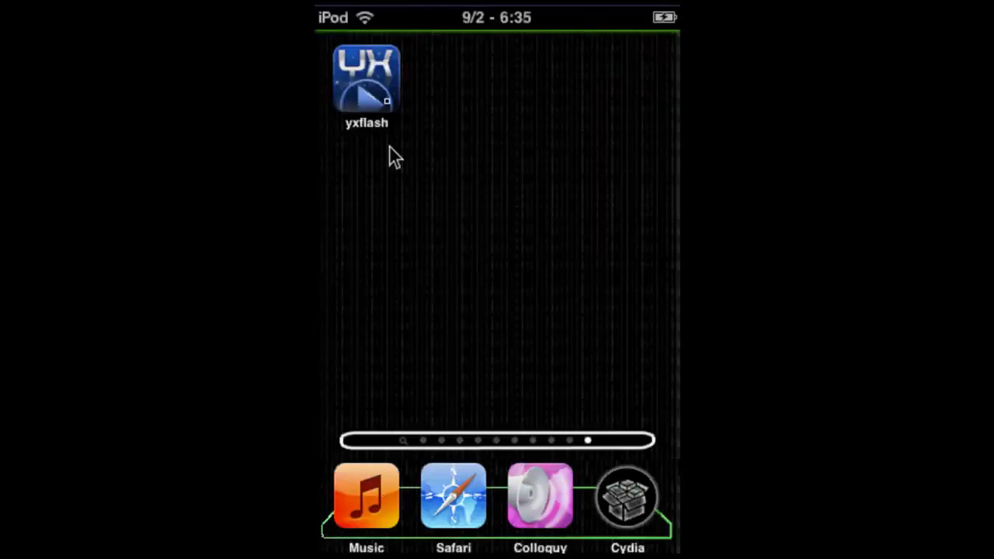
{"action": "left_click", "coordinate": [387, 101]}
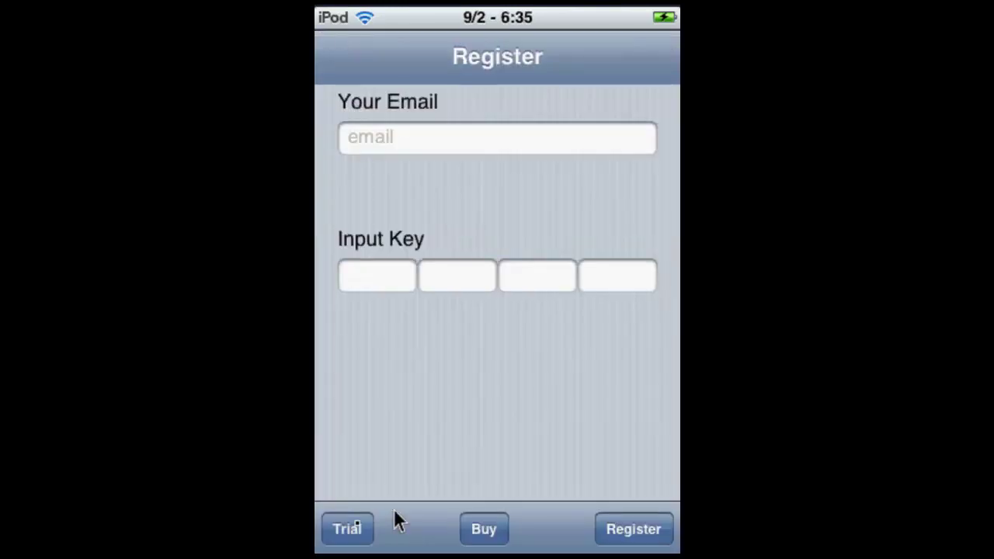
{"action": "left_click", "coordinate": [360, 528]}
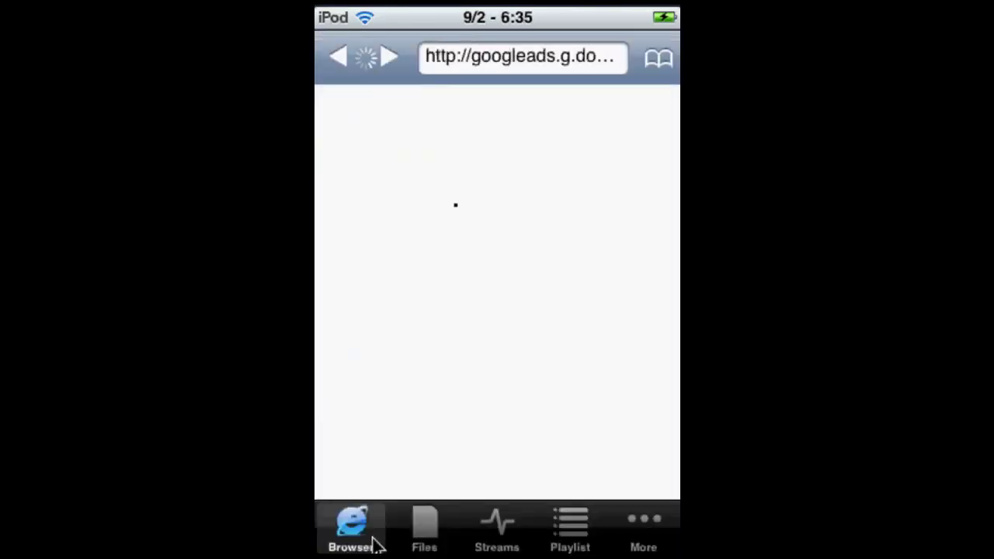
Enter the tinyurl.com/dylancombs short link in the address bar, fix its ending, and load it.
{"action": "left_click", "coordinate": [523, 59]}
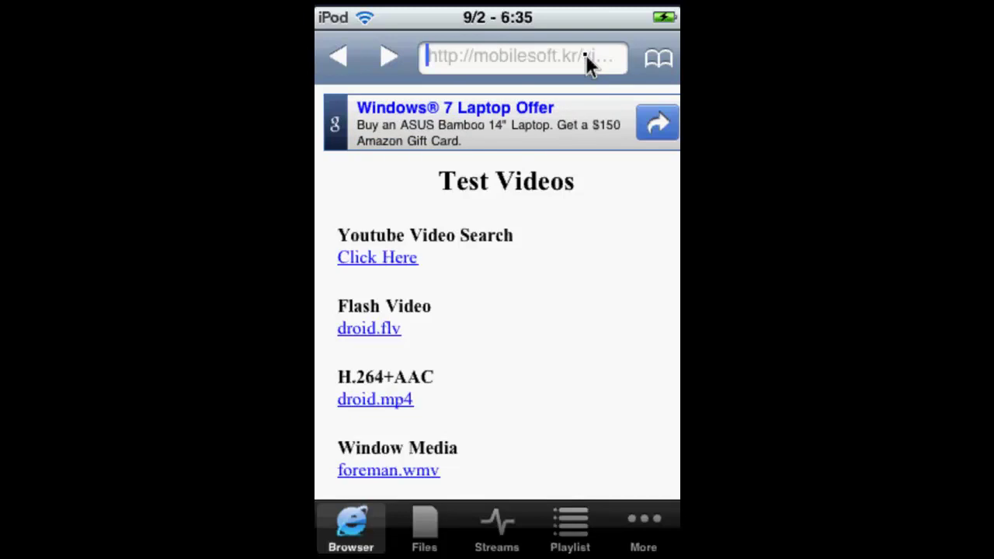
{"action": "type", "text": "tinyur"}
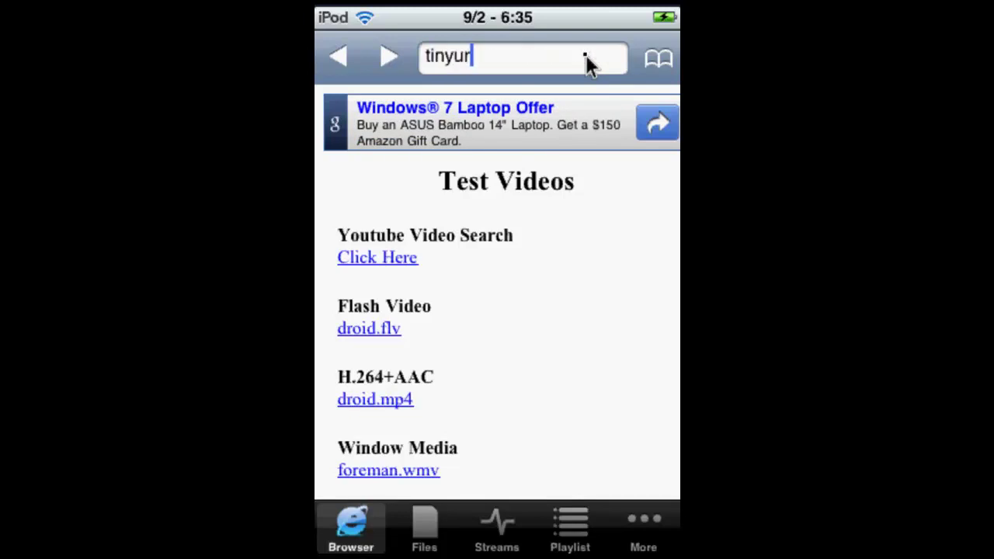
{"action": "type", "text": "l.com/"}
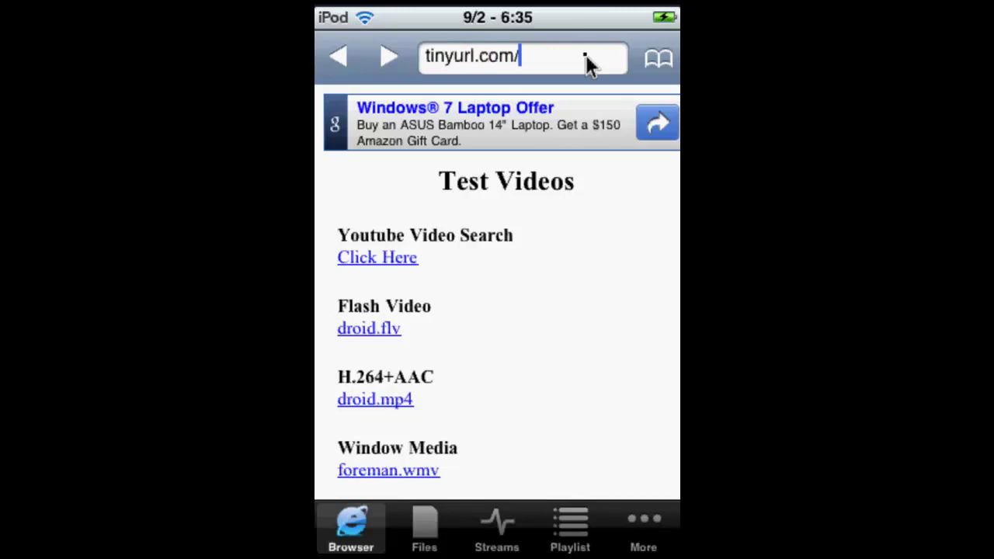
{"action": "type", "text": "dylancombs."}
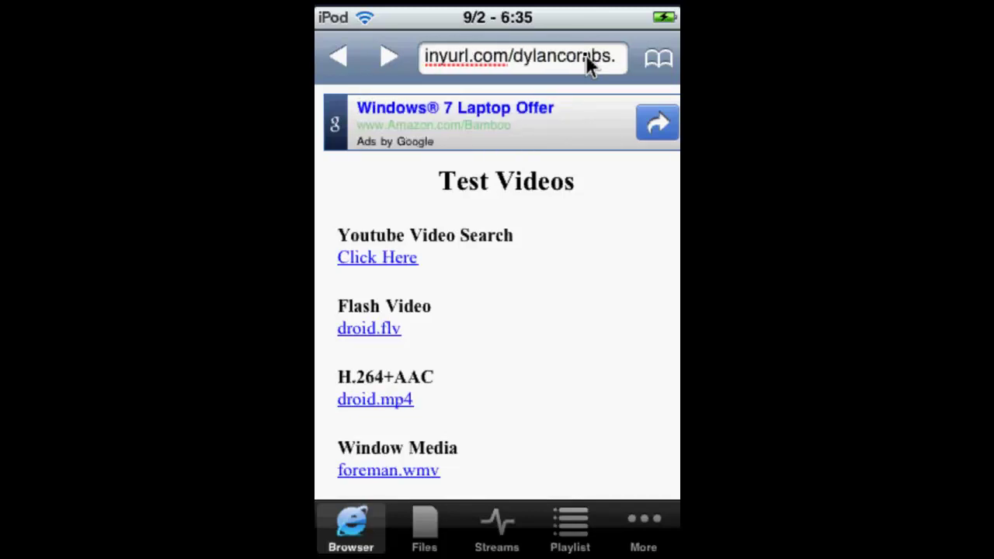
{"action": "key", "text": "BackSpace"}
{"action": "type", "text": ".ipod"}
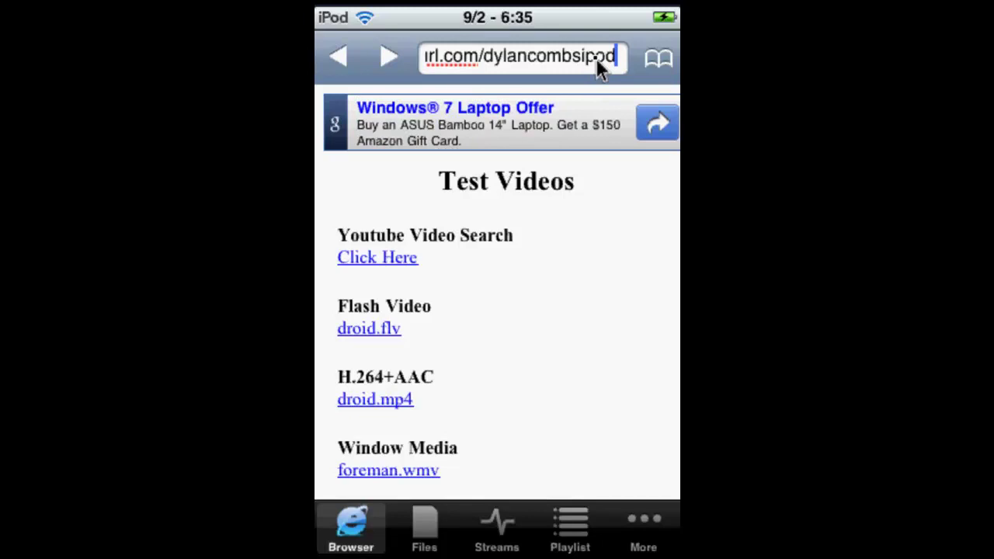
{"action": "left_click", "coordinate": [596, 58]}
{"action": "left_click", "coordinate": [595, 58]}
{"action": "double_click", "coordinate": [581, 59]}
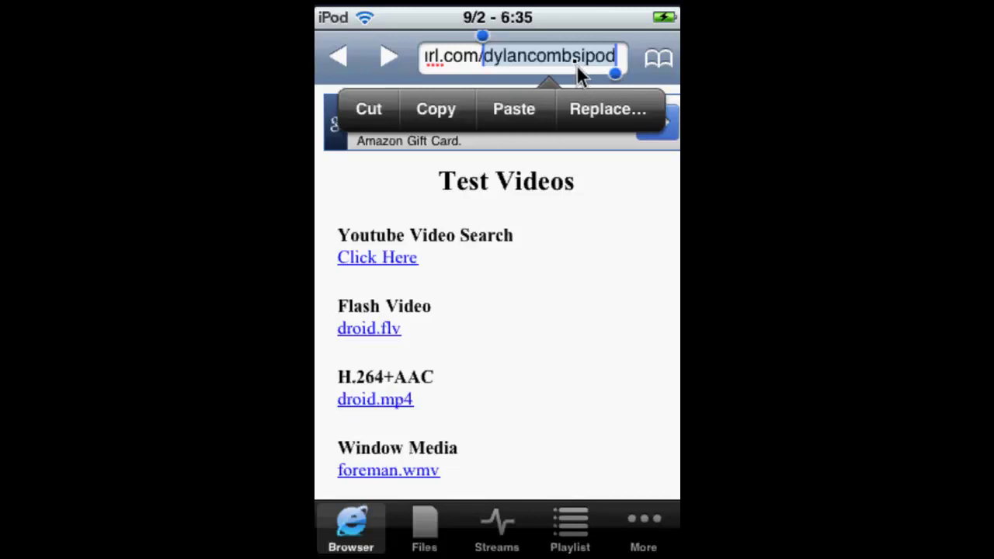
{"action": "left_click", "coordinate": [575, 61]}
{"action": "left_click", "coordinate": [604, 61]}
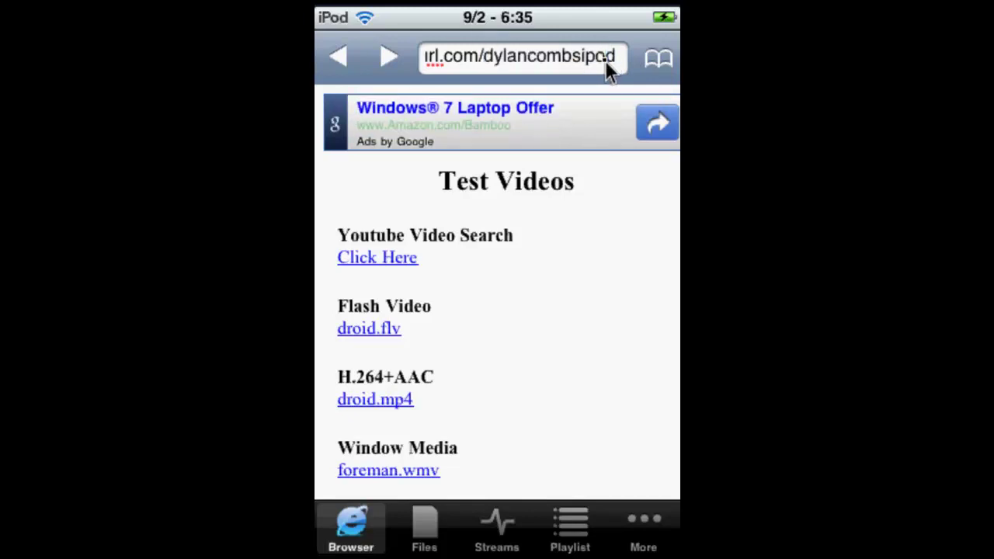
{"action": "double_click", "coordinate": [605, 60]}
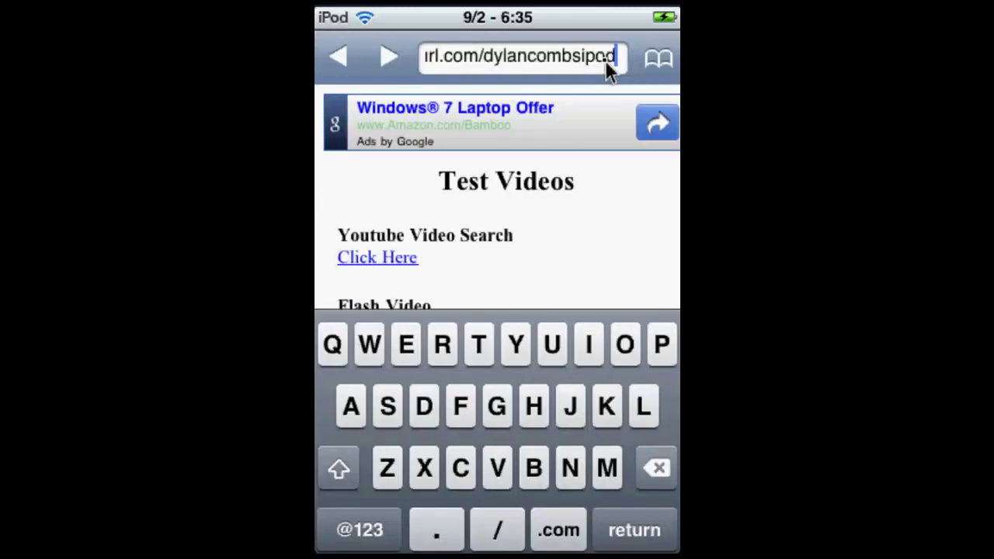
{"action": "left_click", "coordinate": [605, 60]}
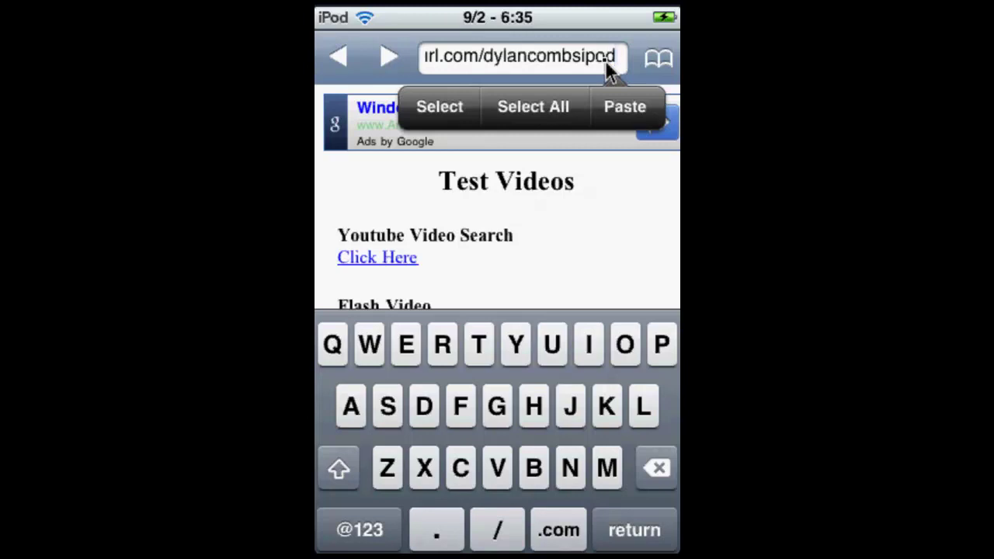
{"action": "key", "text": "Return"}
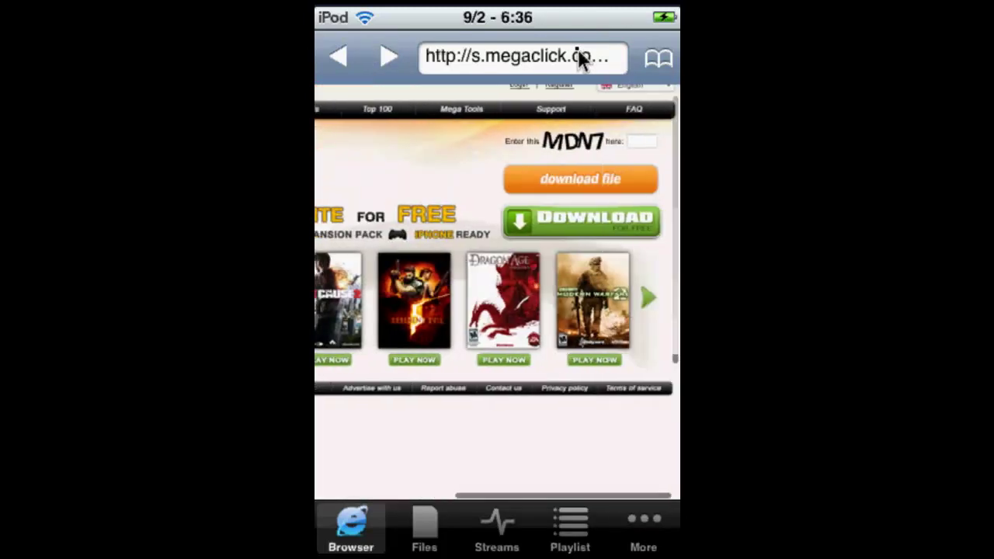
Fill in the Megaupload captcha code and submit it to reach the download page.
{"action": "left_click", "coordinate": [621, 131]}
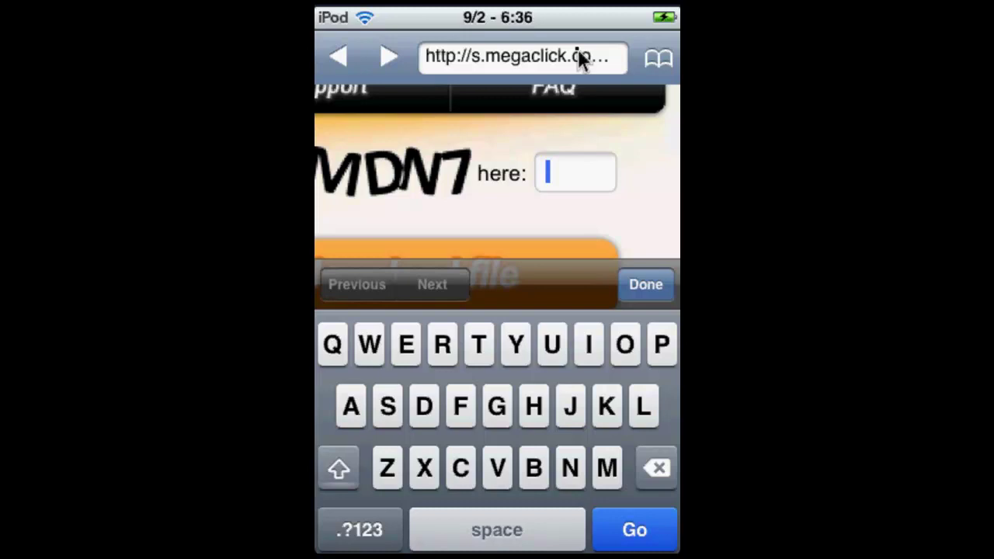
{"action": "type", "text": "MD"}
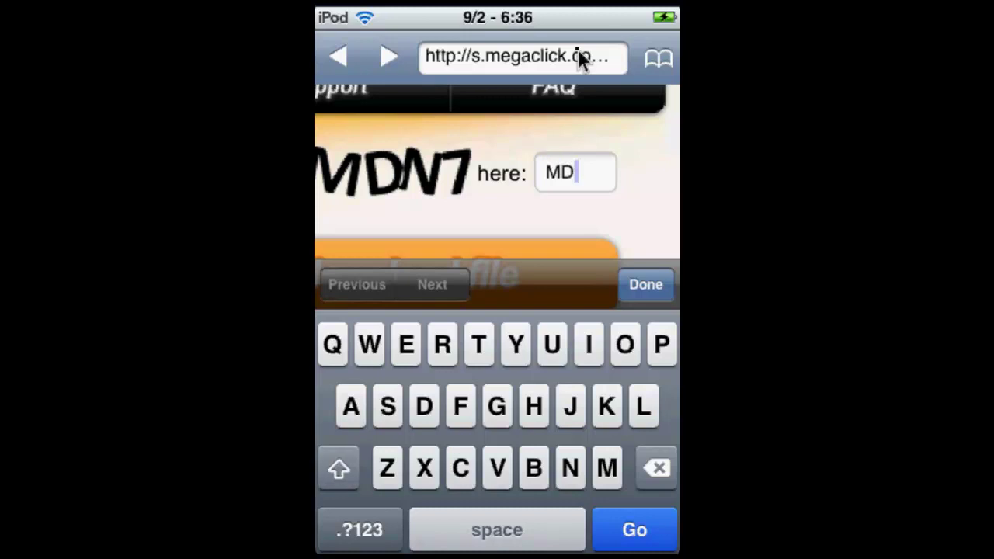
{"action": "type", "text": "N"}
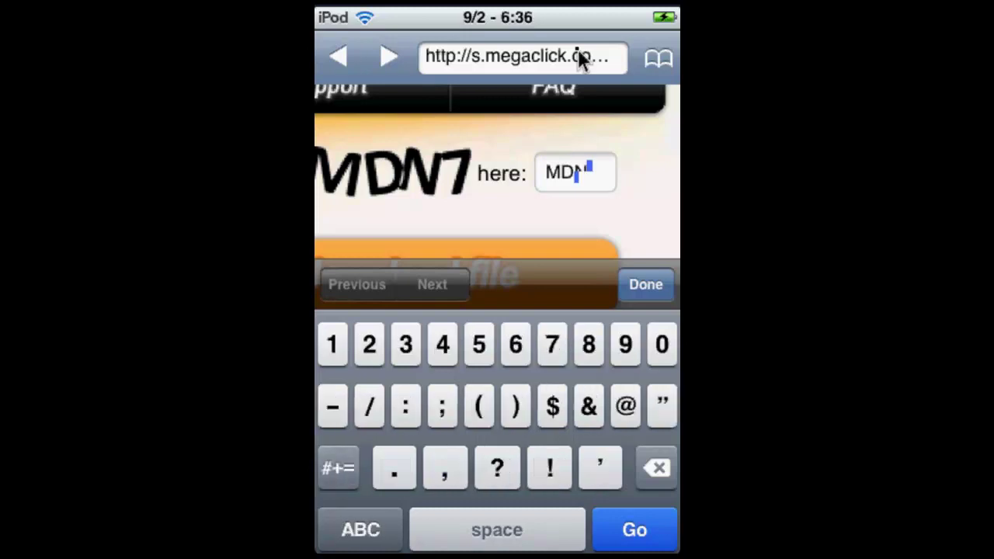
{"action": "type", "text": "7"}
{"action": "key", "text": "Return"}
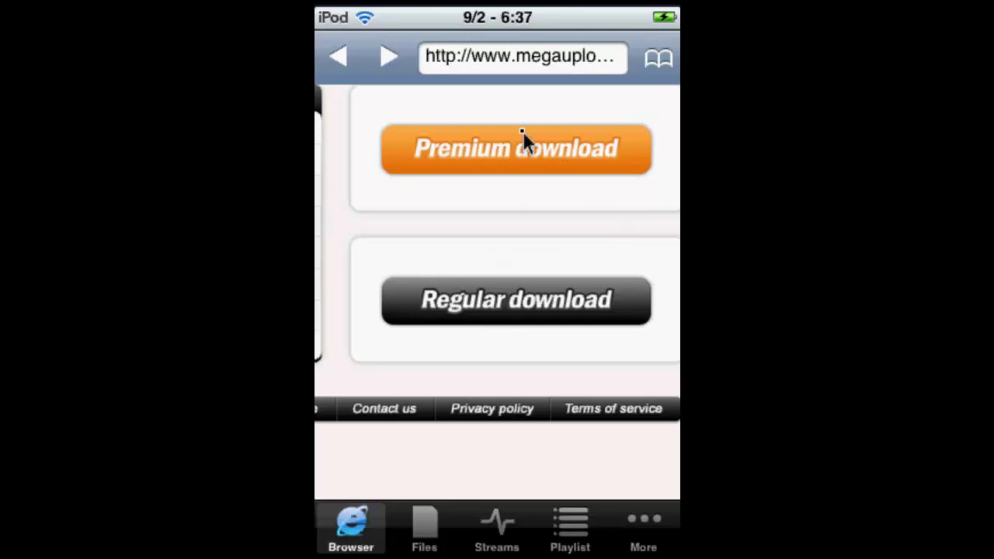
Start the Regular download so yxflash plays Tech Update _xvid.avi in its player.
{"action": "left_click", "coordinate": [556, 317]}
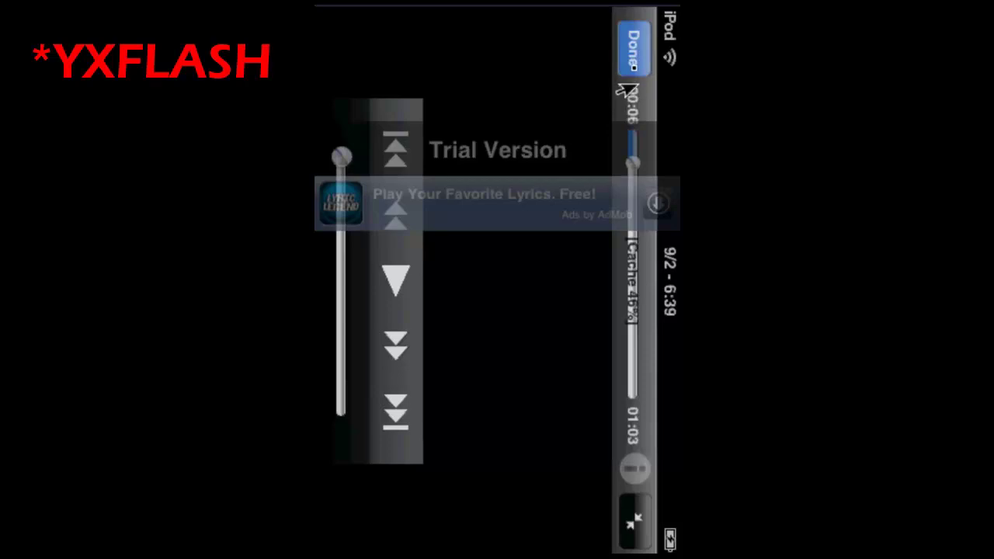
Dismiss the video player to return to the Megaupload Premium/Regular download page.
{"action": "left_click", "coordinate": [625, 56]}
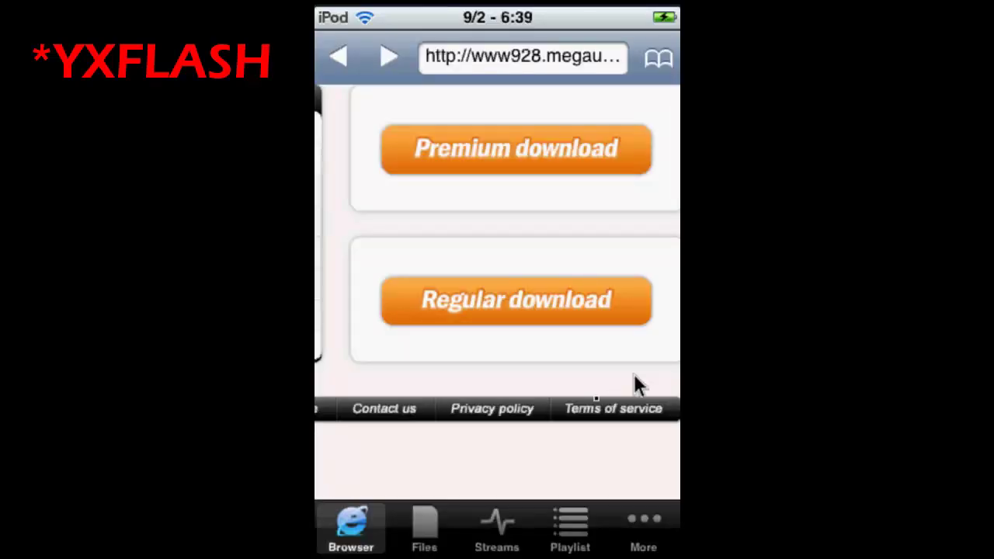